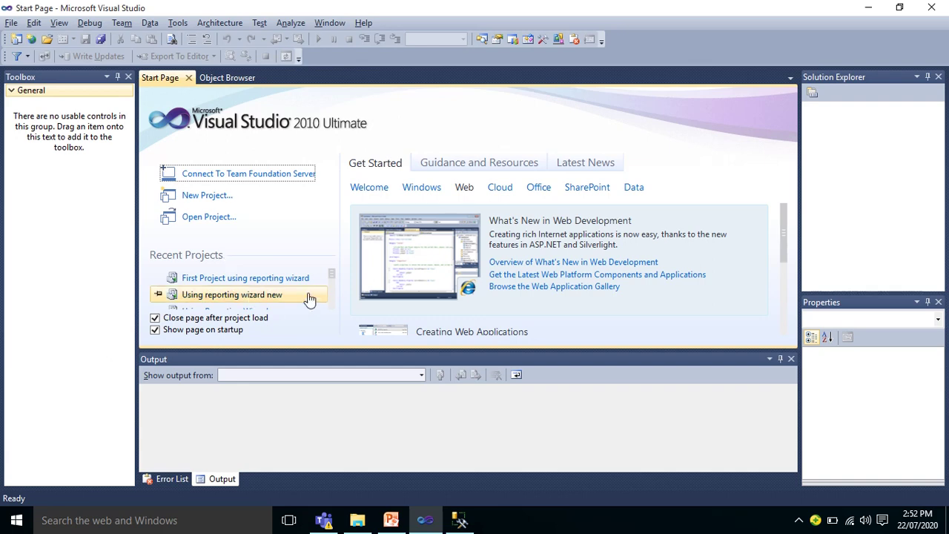
# - Start a new Reporting Services project from the Report Server Project Wizard template and name it New Proj
pyautogui.click(201, 201)
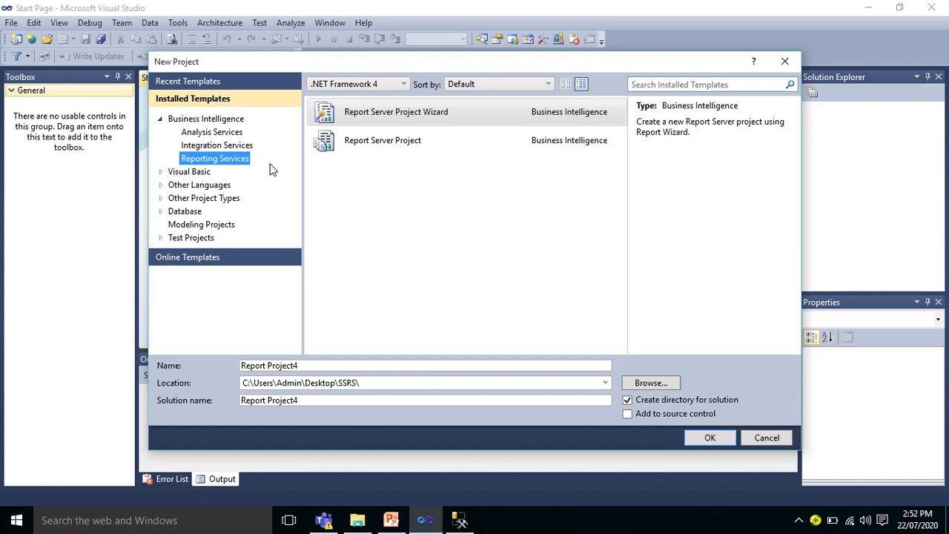
pyautogui.click(229, 120)
pyautogui.click(217, 134)
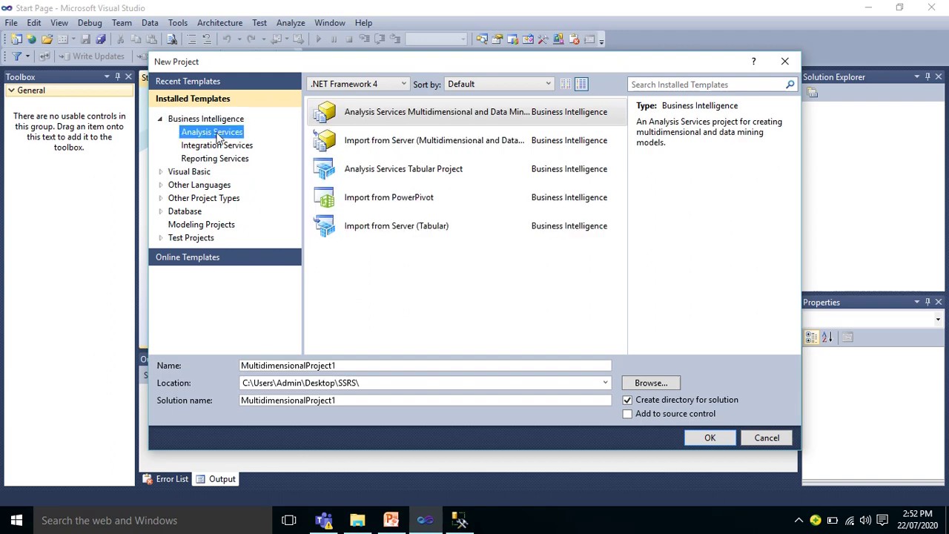
pyautogui.click(214, 160)
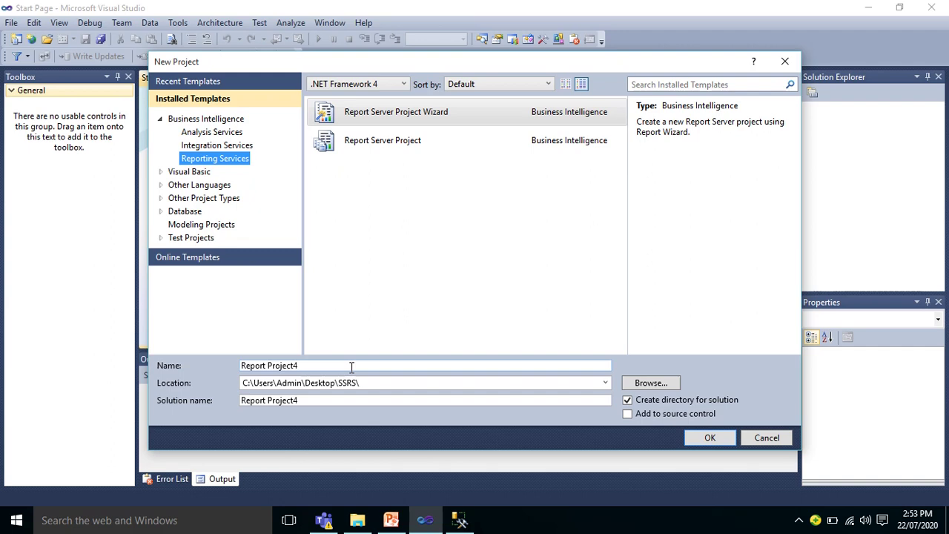
pyautogui.moveTo(351, 367); pyautogui.dragTo(232, 376)
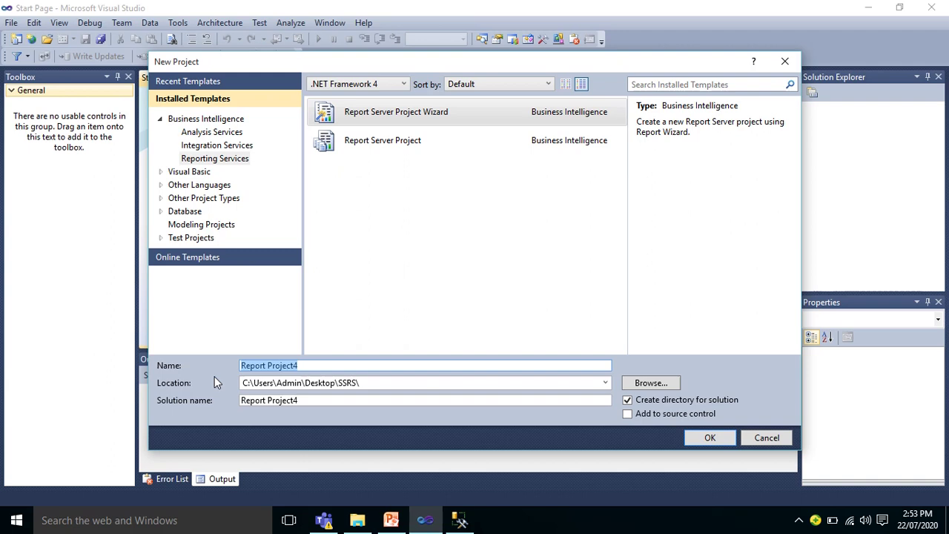
pyautogui.write('New Proj')
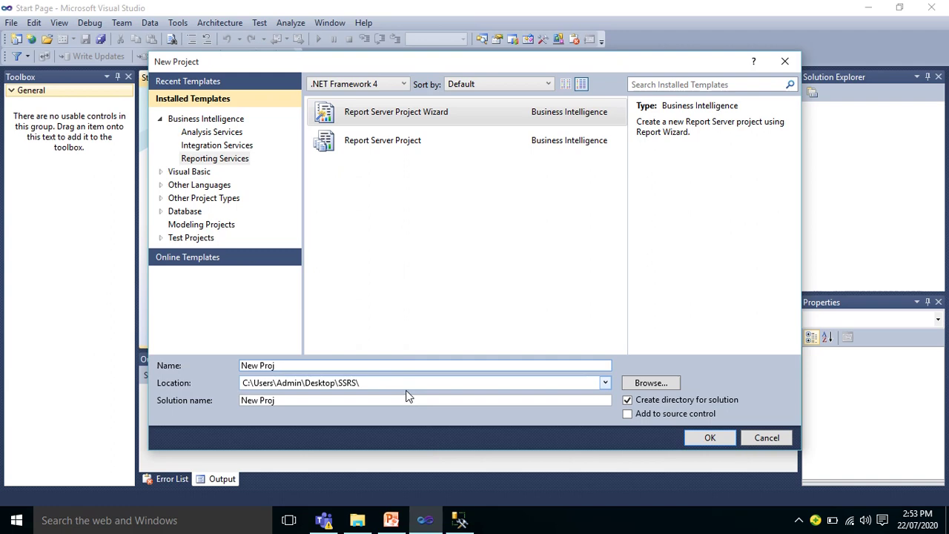
pyautogui.click(636, 384)
pyautogui.click(339, 229)
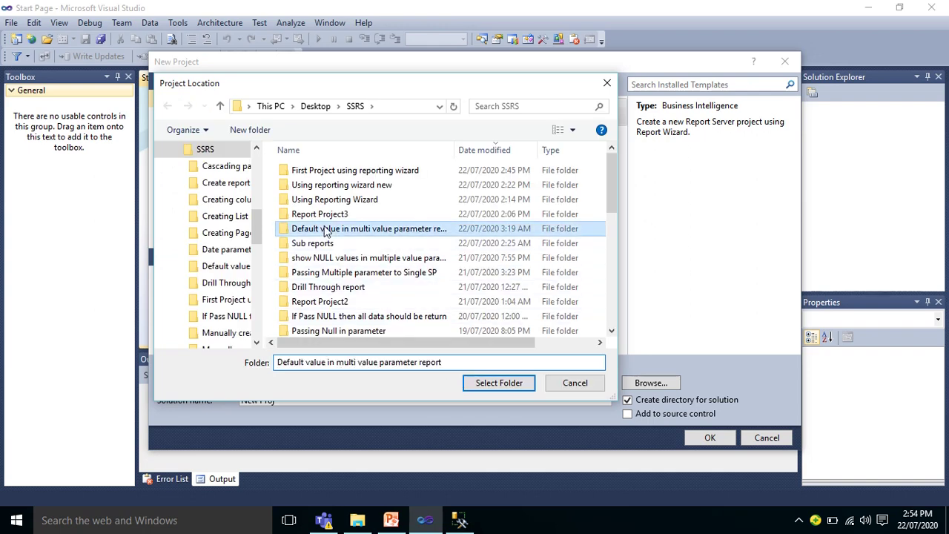
pyautogui.click(607, 85)
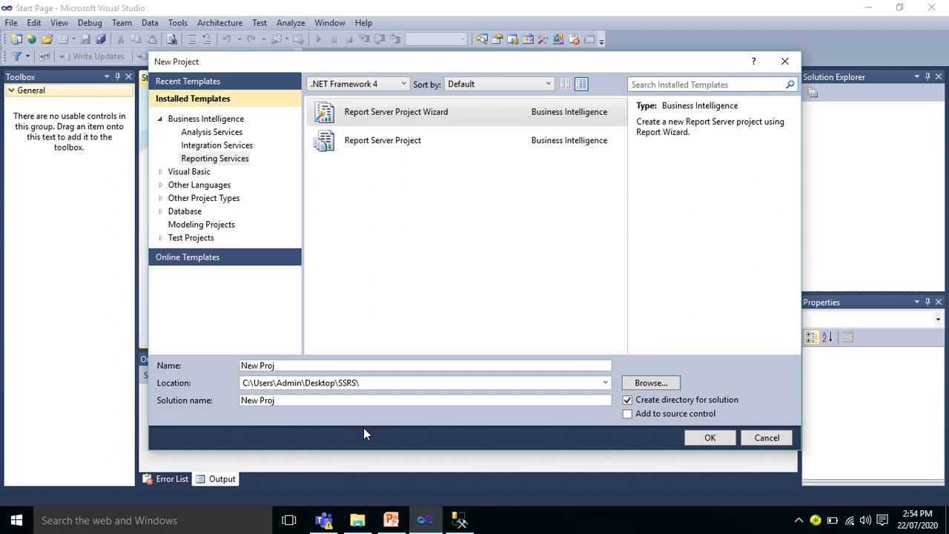
# - Create the project in the preset location and name the report's new data source My Data Source
pyautogui.click(712, 438)
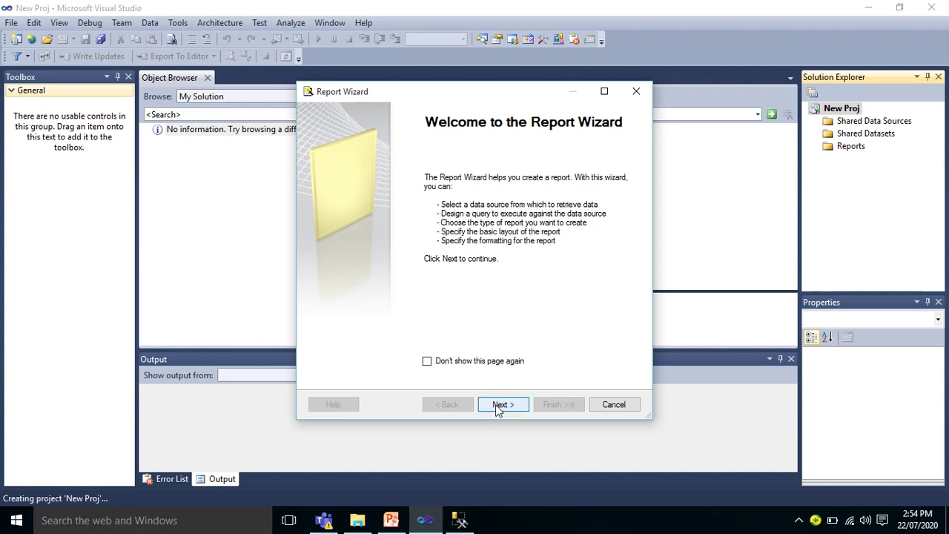
pyautogui.click(498, 406)
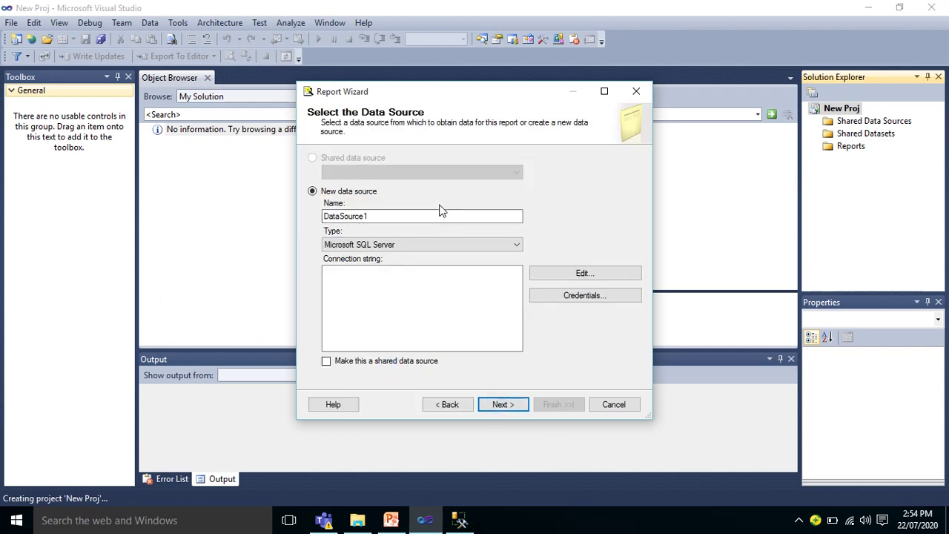
pyautogui.doubleClick(422, 215)
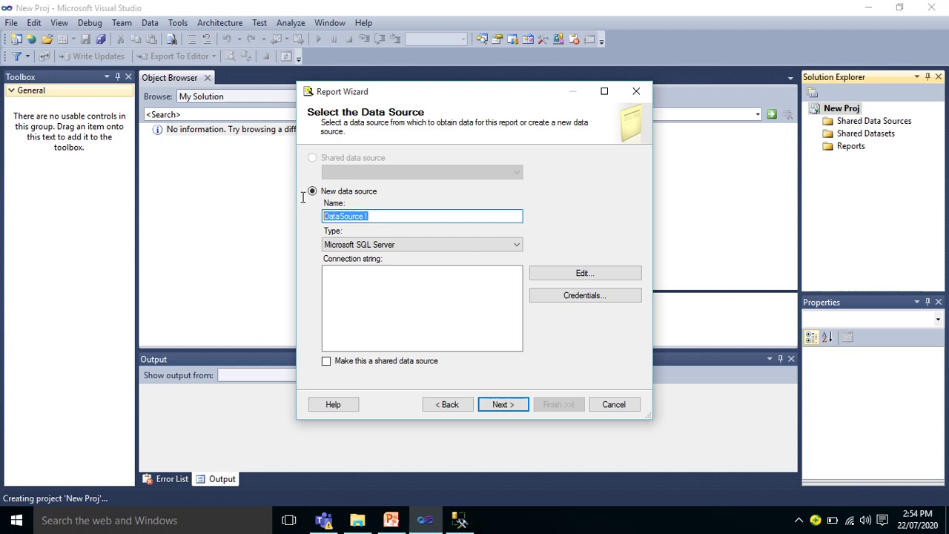
pyautogui.write('My Da')
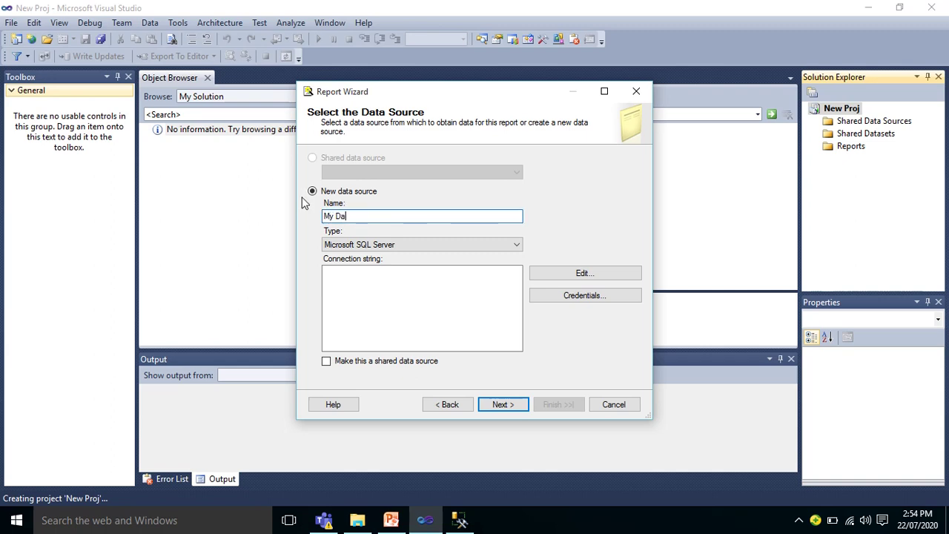
pyautogui.write('ta Source')
# - Set the data source connection to server .\PROD and database training with Windows Authentication, testing it before accepting
pyautogui.click(600, 274)
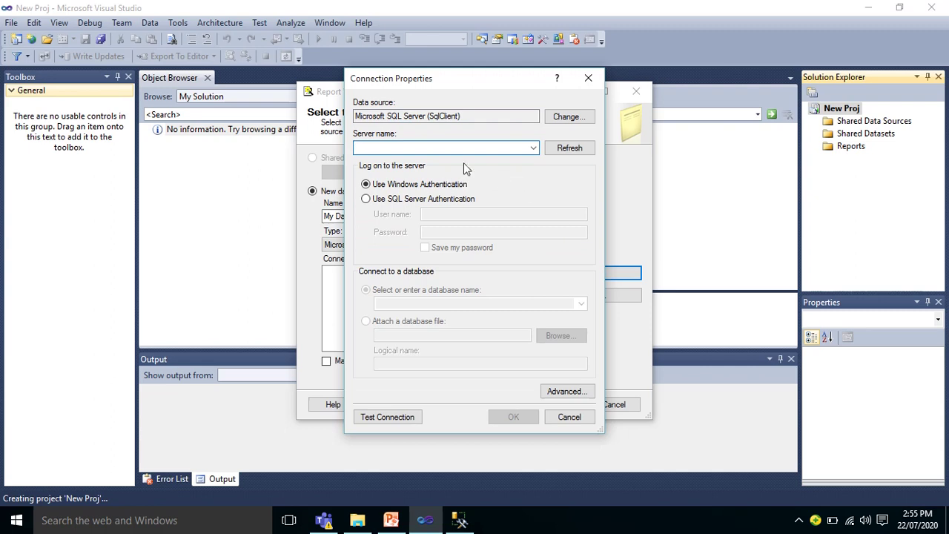
pyautogui.write('.\\PROD')
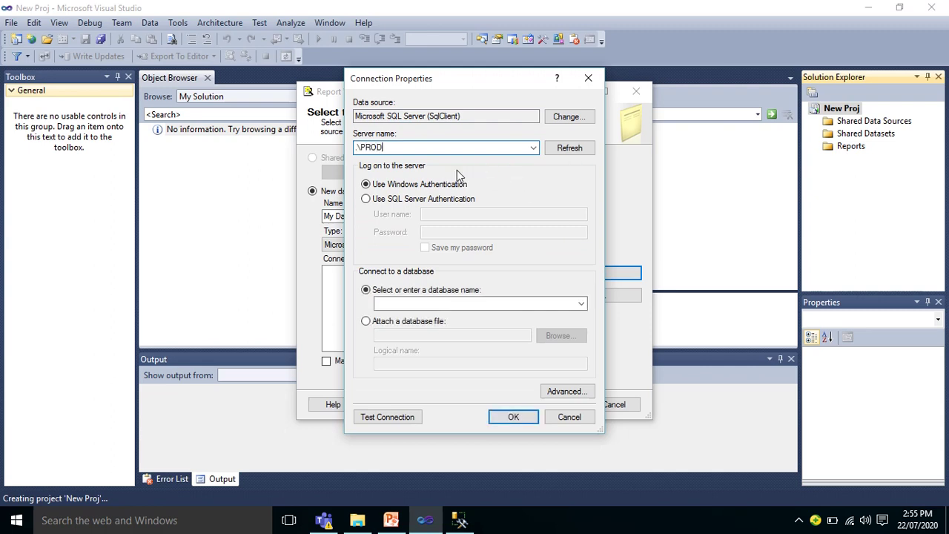
pyautogui.click(581, 304)
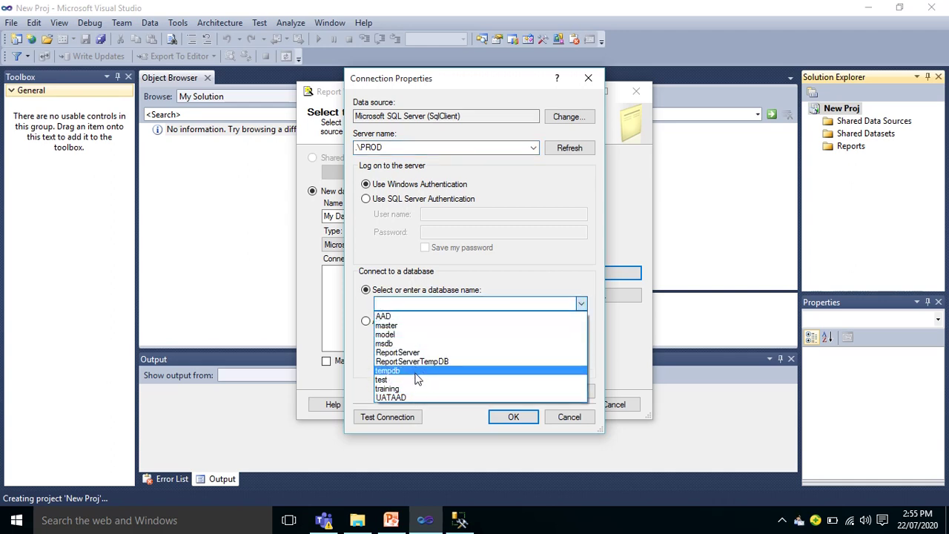
pyautogui.click(410, 388)
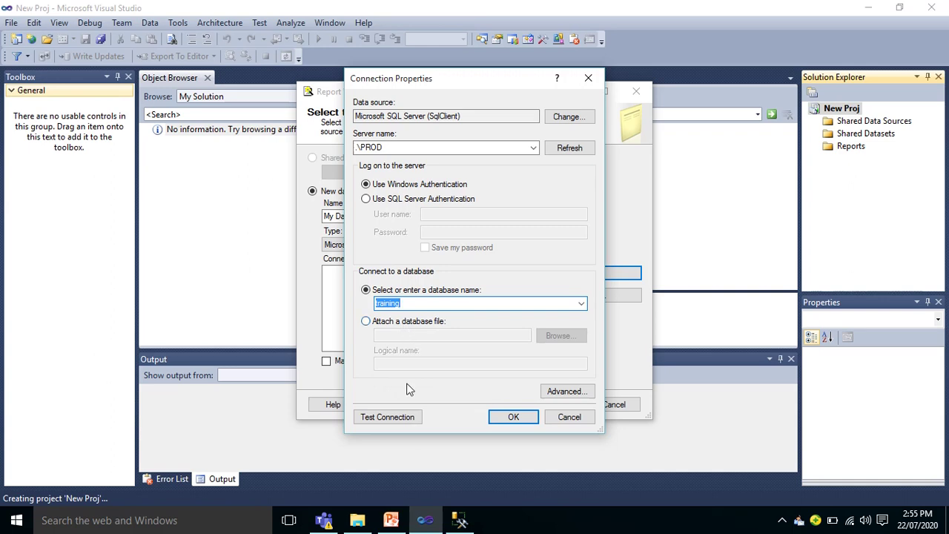
pyautogui.click(388, 416)
pyautogui.click(525, 312)
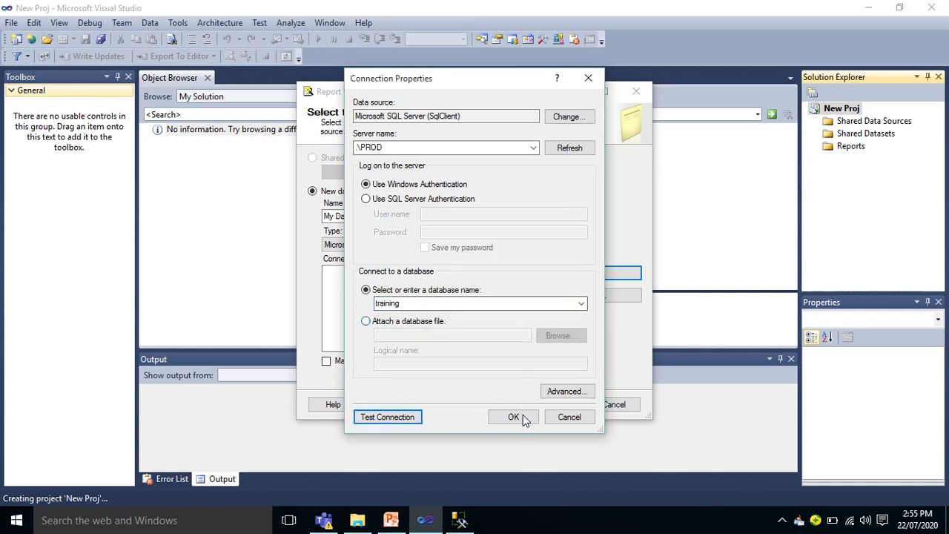
pyautogui.click(513, 417)
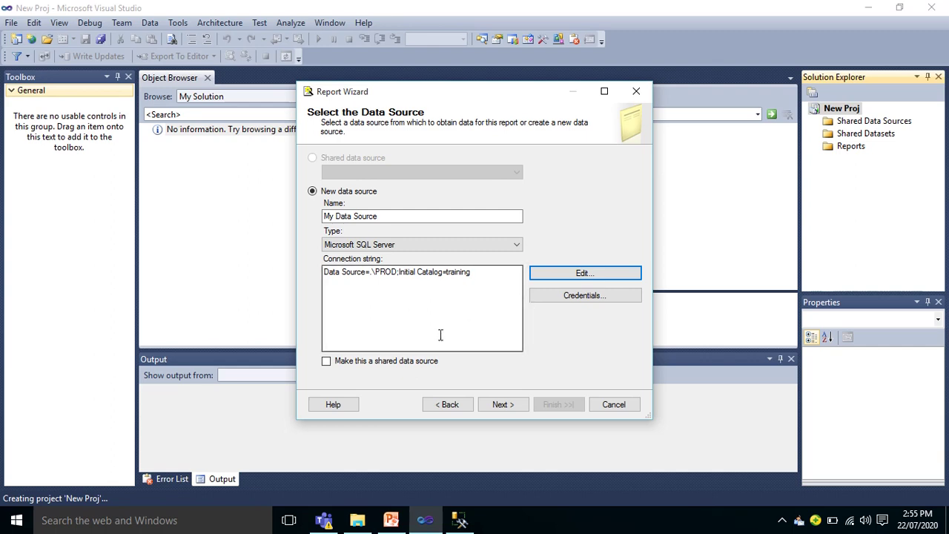
pyautogui.click(503, 405)
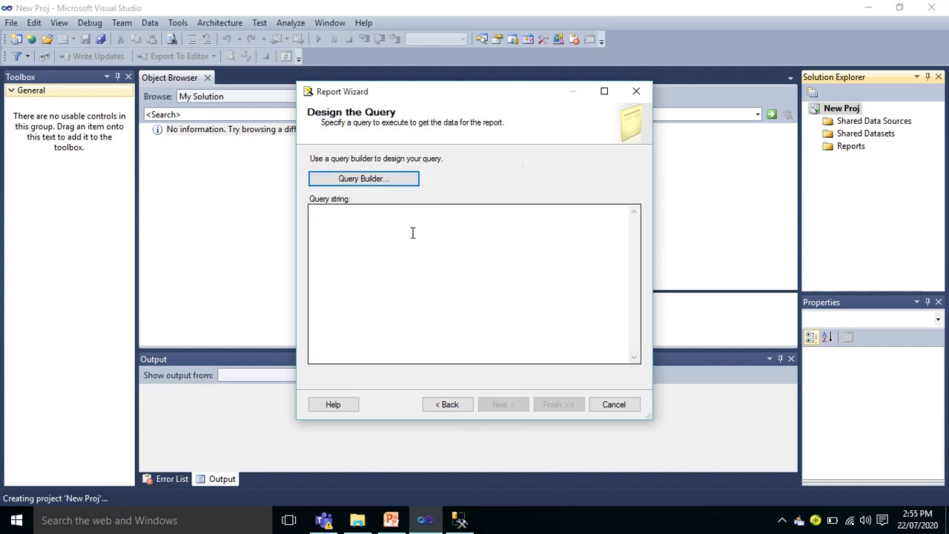
# - Enter SELECT * FROM product as the report query, checking the product table script in SQL Server Management Studio
pyautogui.click(423, 301)
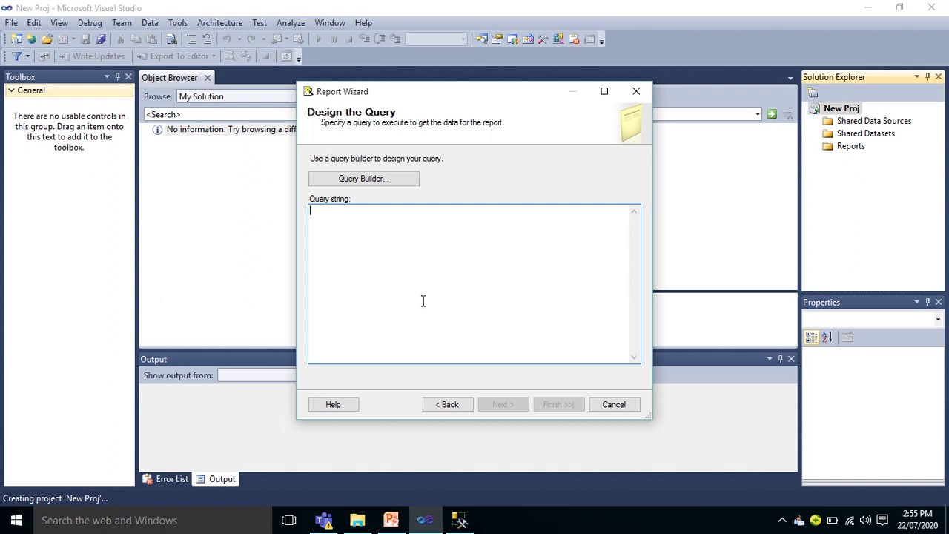
pyautogui.write('SELECT ')
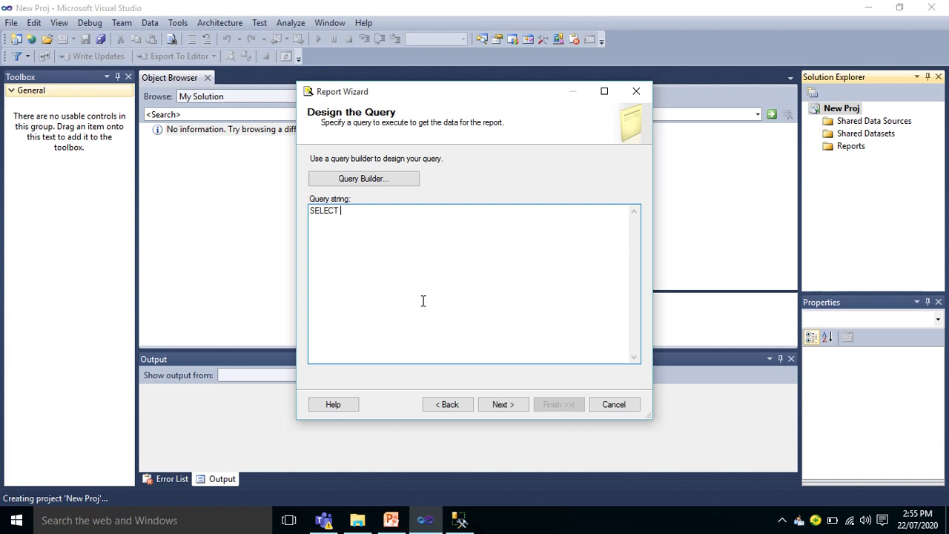
pyautogui.write('* FROM')
pyautogui.press('Left')
pyautogui.press('Left')
pyautogui.press('Left')
pyautogui.press('Left')
pyautogui.write('product')
pyautogui.click(460, 520)
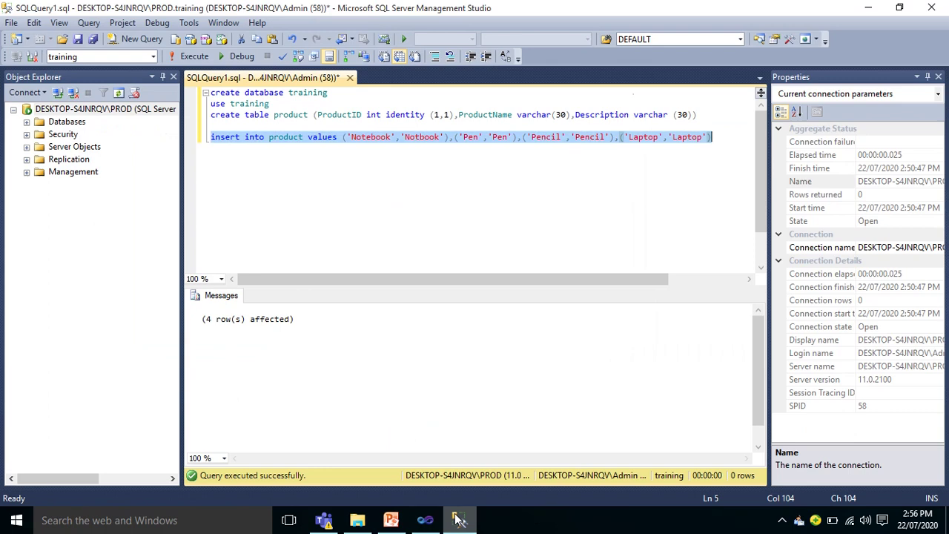
pyautogui.click(460, 520)
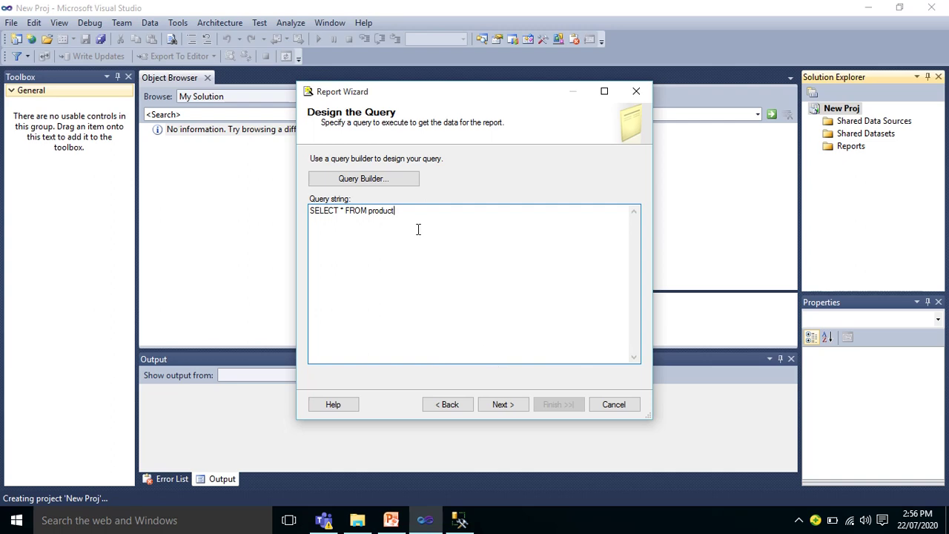
pyautogui.click(496, 408)
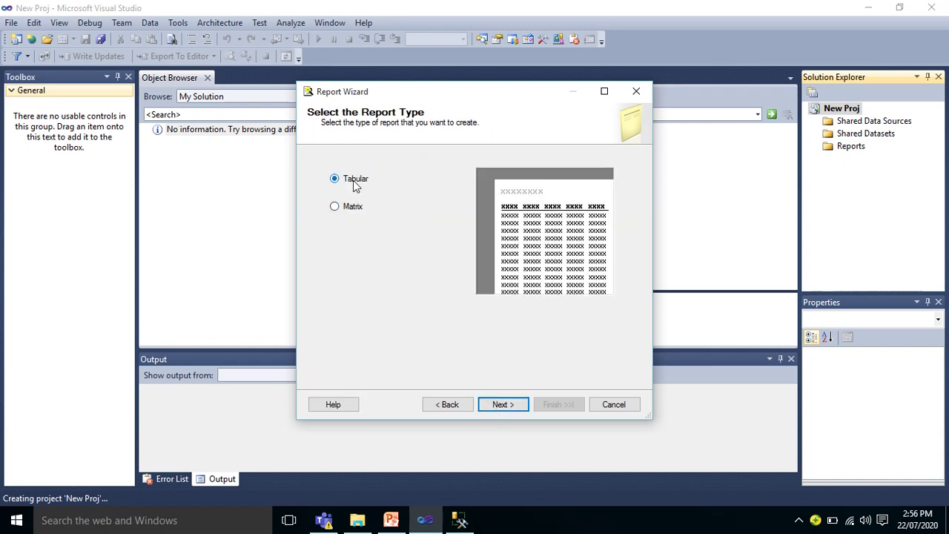
# - Keep the Tabular report type and place ProductID, ProductName and Description in the table's details
pyautogui.click(512, 407)
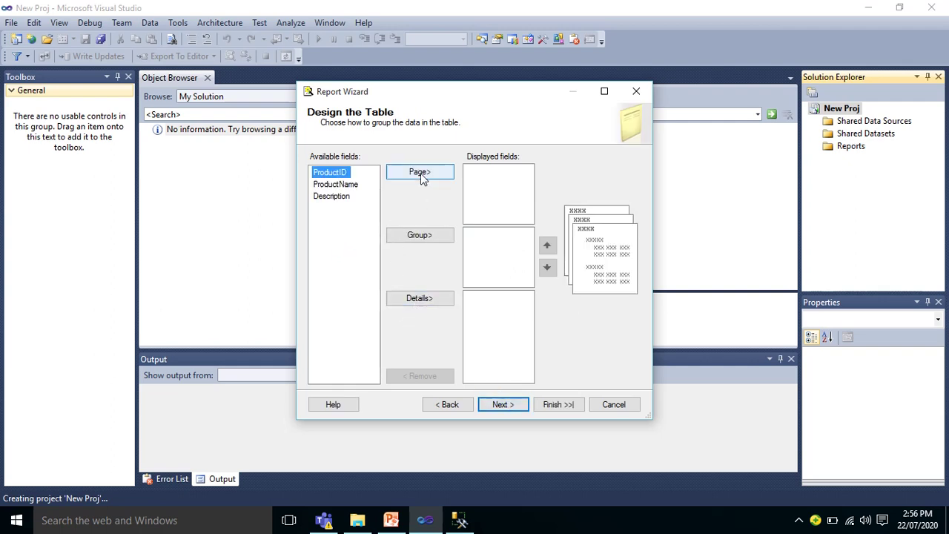
pyautogui.click(420, 300)
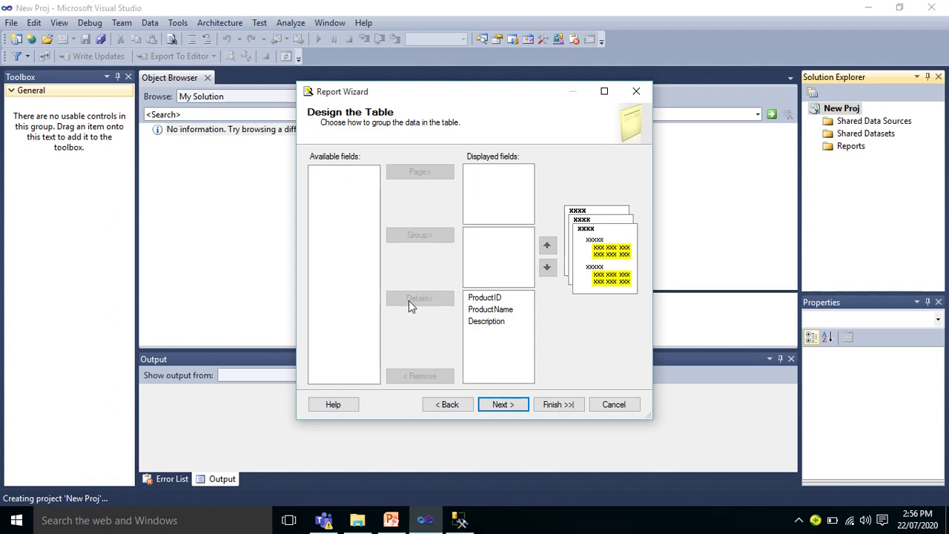
pyautogui.click(509, 404)
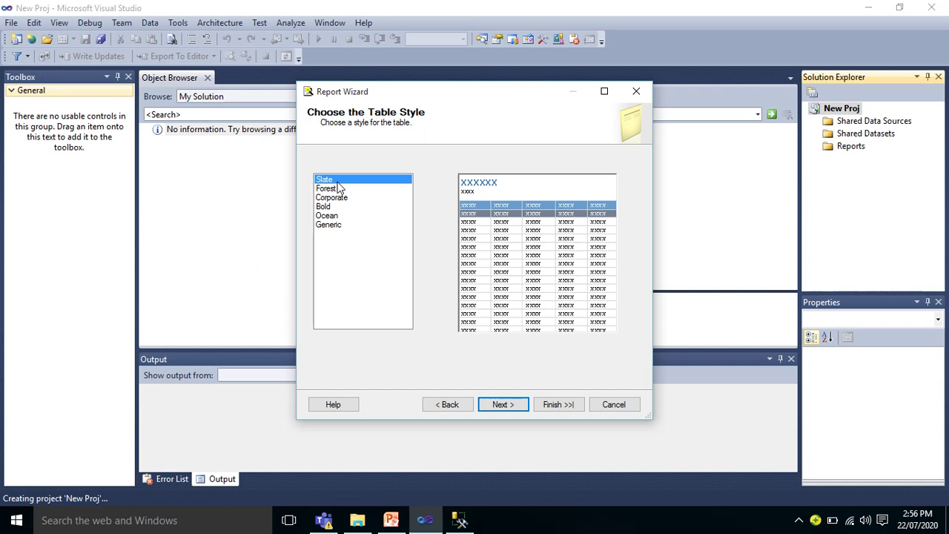
# - Compare the Forest, Corporate and Bold table styles and apply Corporate
pyautogui.click(334, 197)
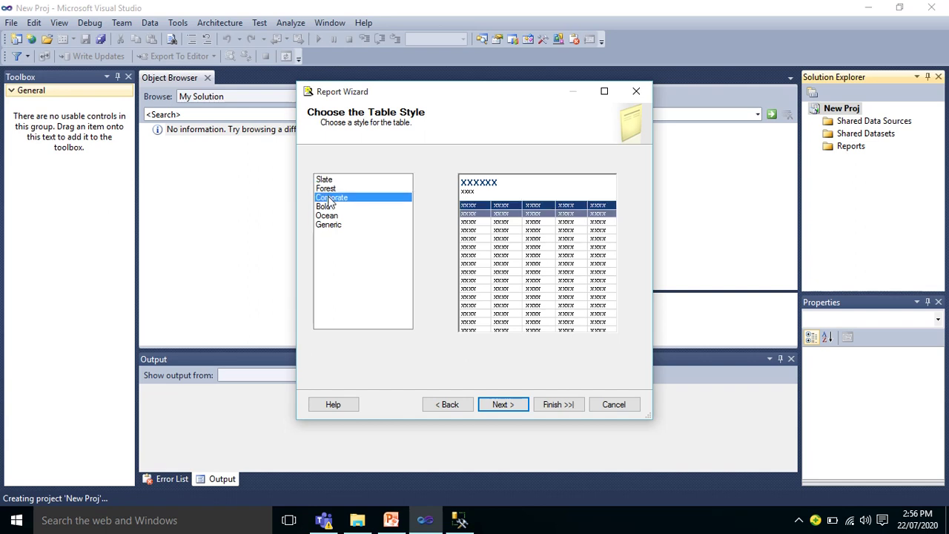
pyautogui.click(332, 189)
pyautogui.click(332, 198)
pyautogui.click(327, 208)
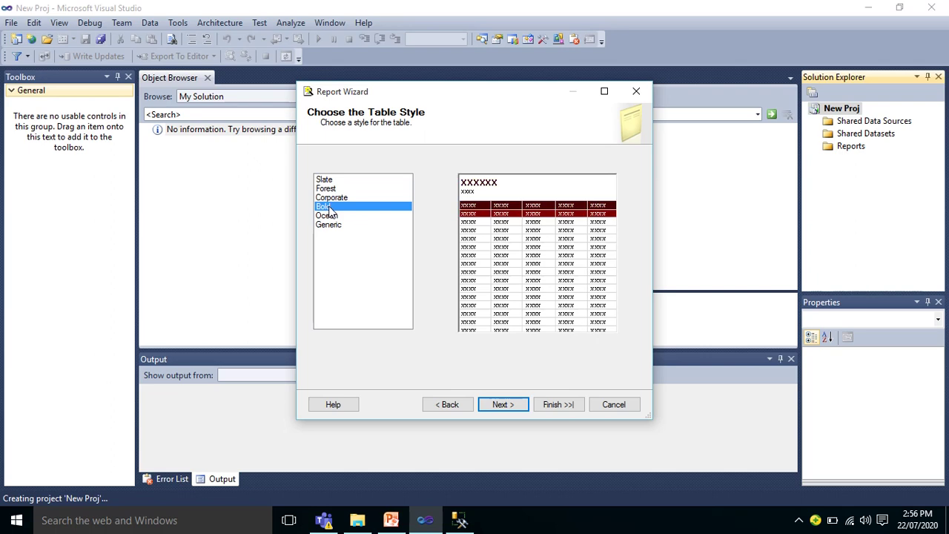
pyautogui.click(331, 198)
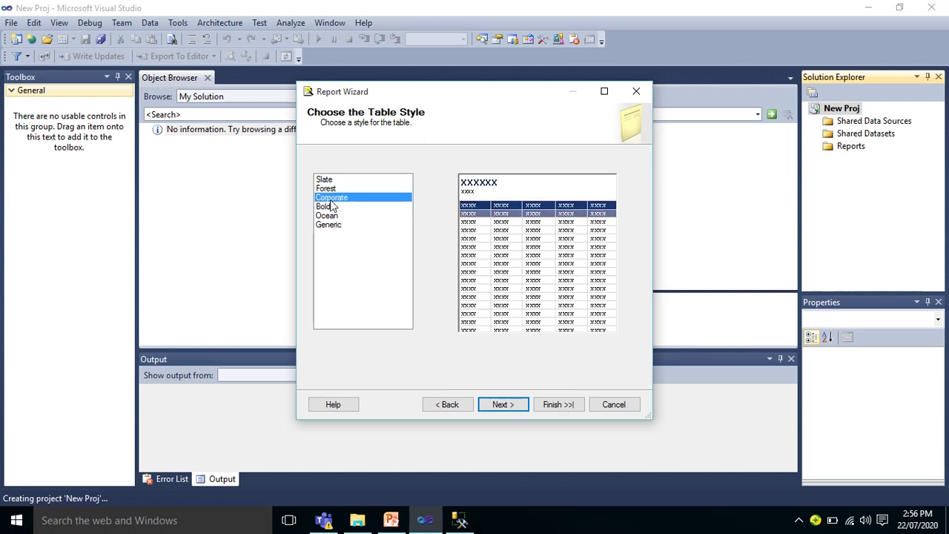
pyautogui.click(509, 407)
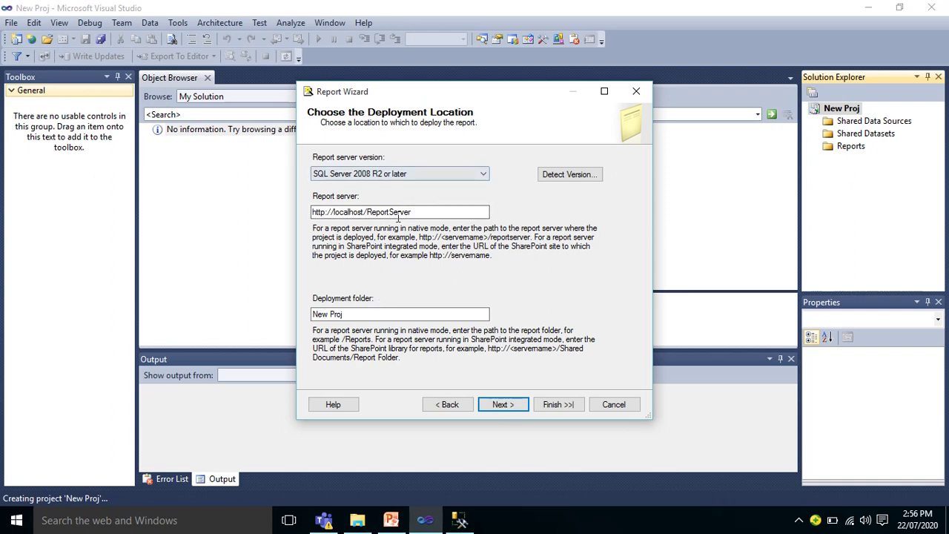
# - Finish the wizard with the default deployment location and report name Report1, and preview the report
pyautogui.click(502, 405)
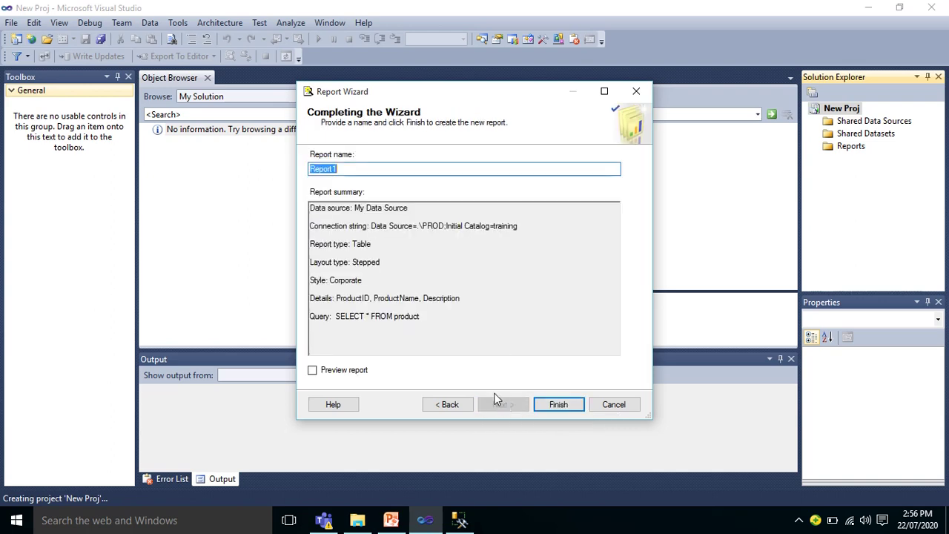
pyautogui.click(545, 408)
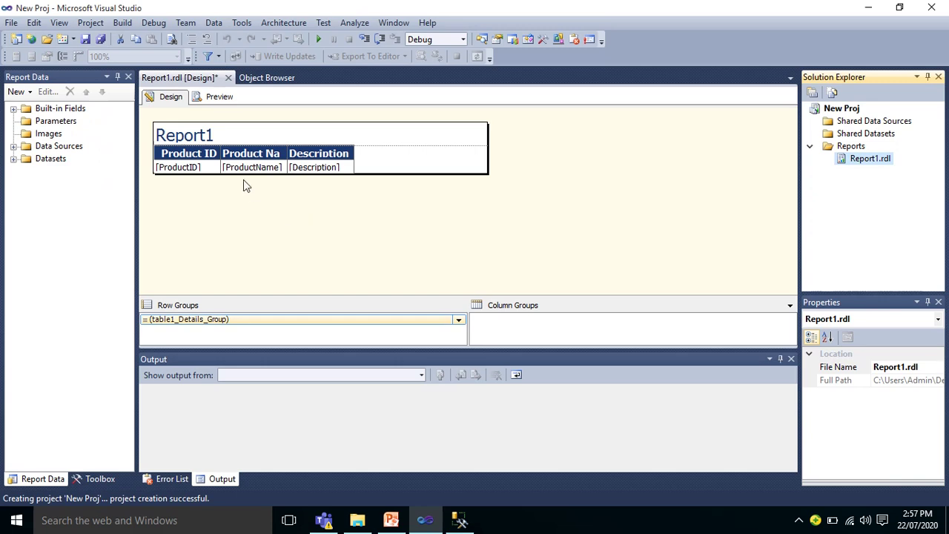
pyautogui.click(219, 97)
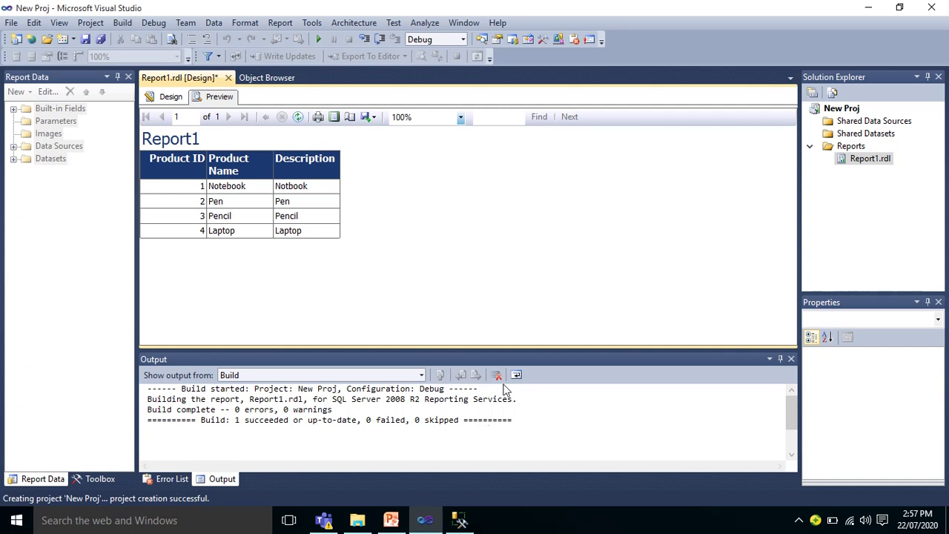
pyautogui.click(799, 519)
pyautogui.click(828, 467)
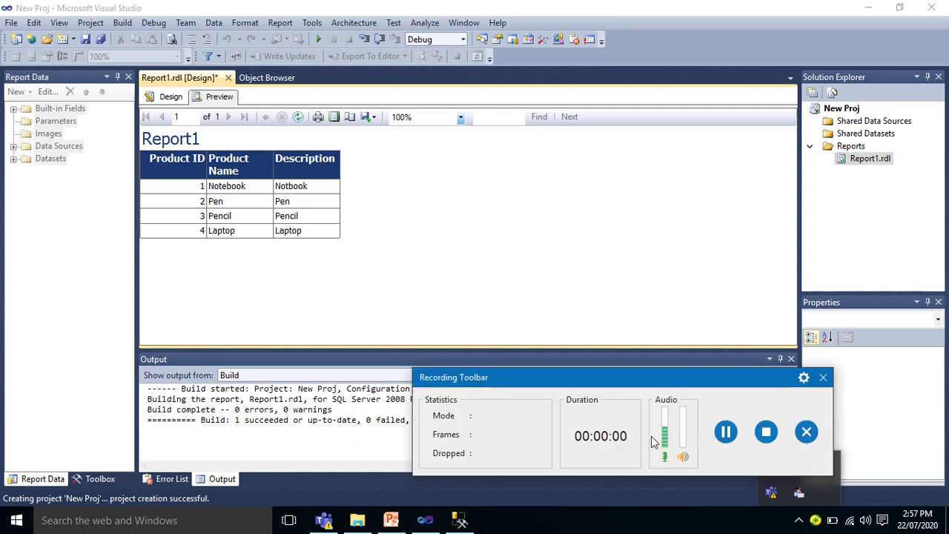